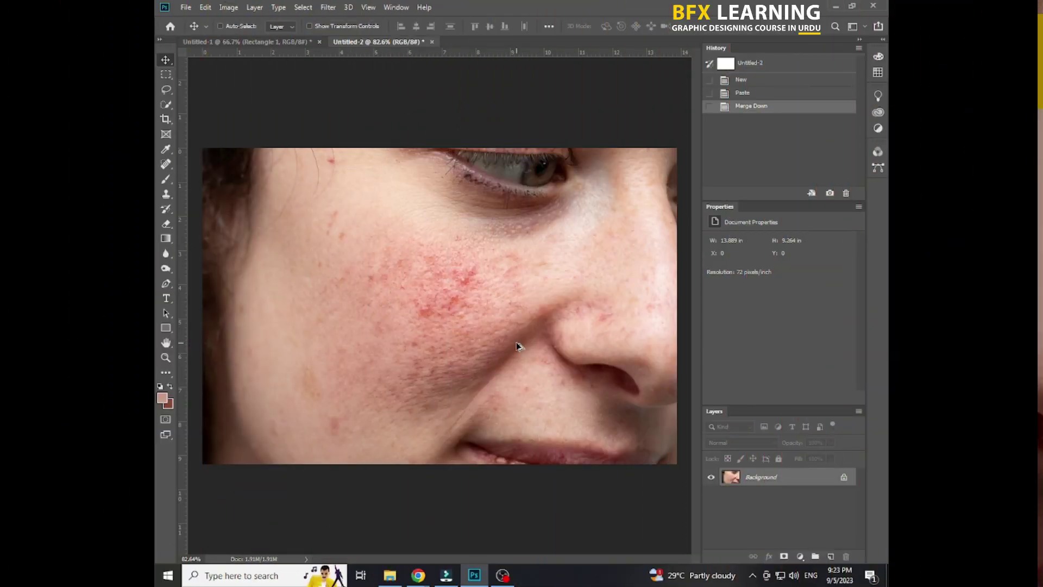
# Step: Zoom the canvas out and back in on the blemished face photo
pyautogui.scroll(-2, 516, 346)
pyautogui.scroll(-2, 516, 346)
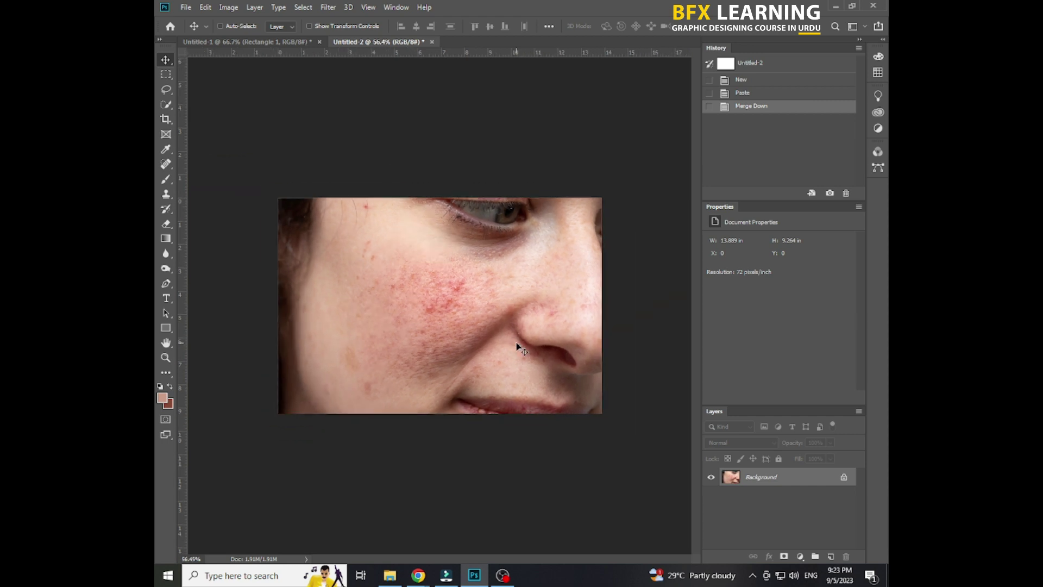
pyautogui.scroll(1, 516, 346)
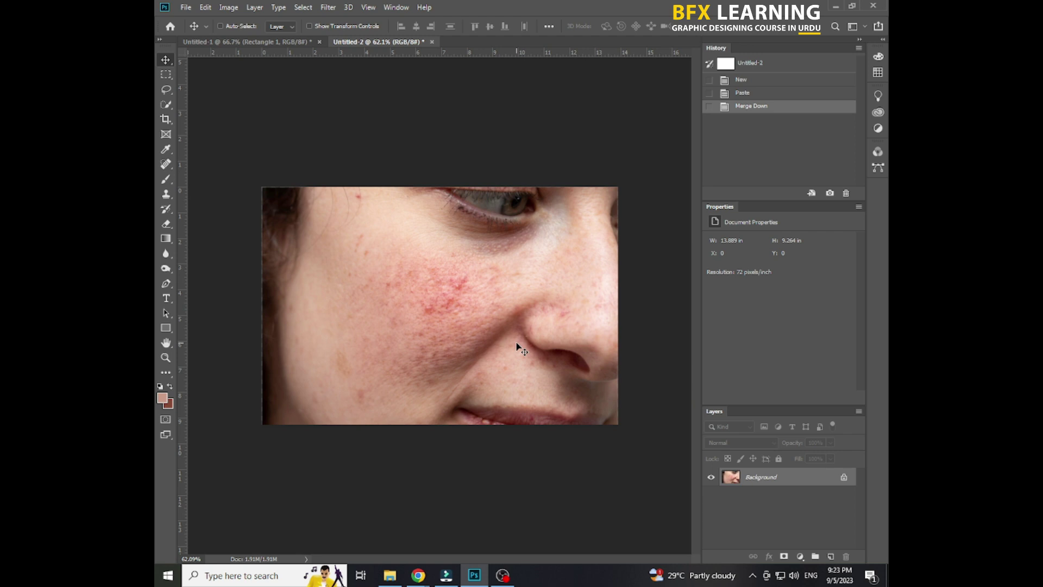
# Step: Duplicate the Background layer and set the copy's blend mode to Vivid Light
pyautogui.rightClick(793, 478)
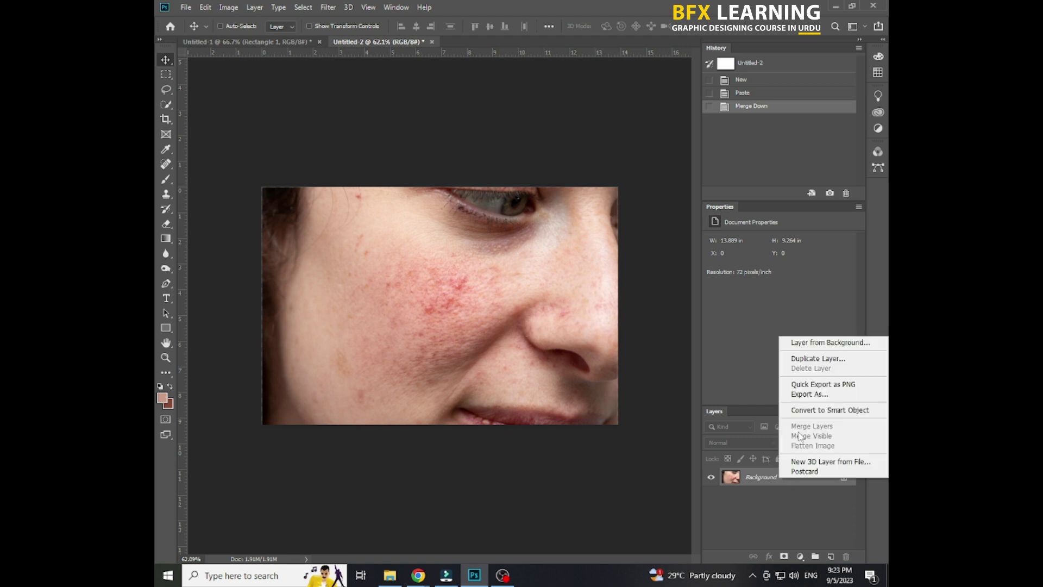
pyautogui.click(806, 359)
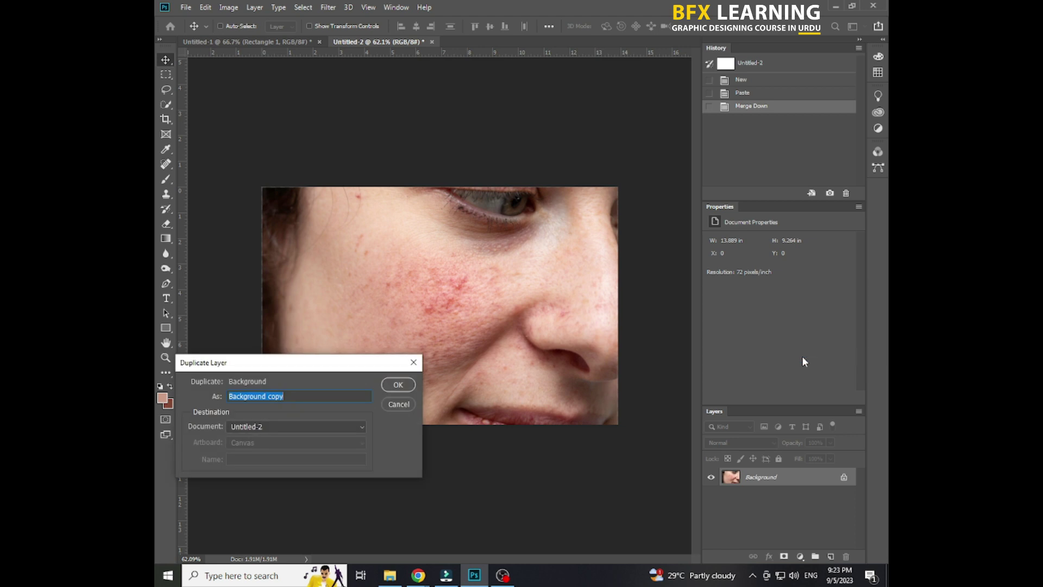
pyautogui.click(399, 384)
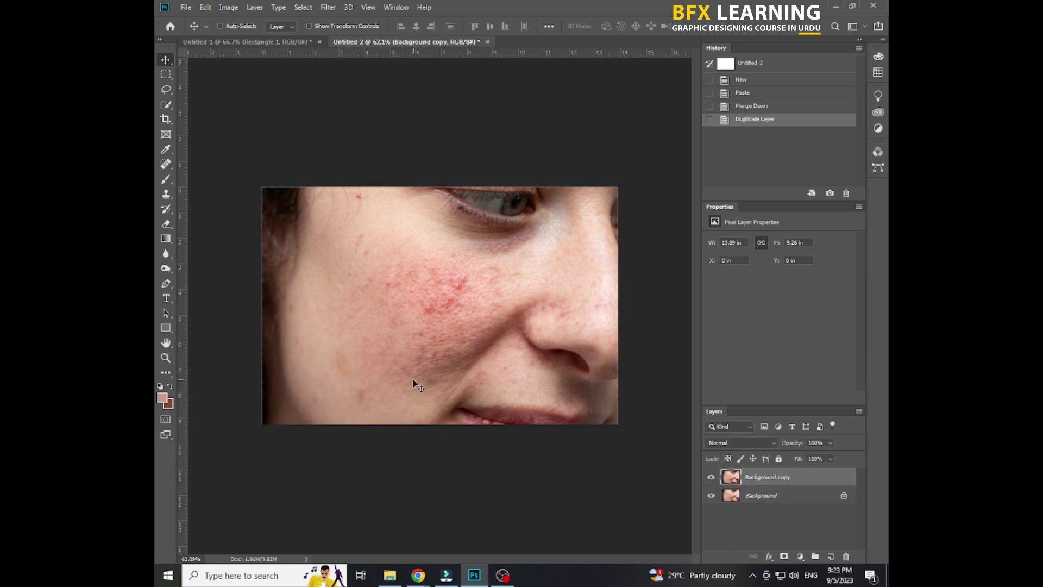
pyautogui.click(745, 442)
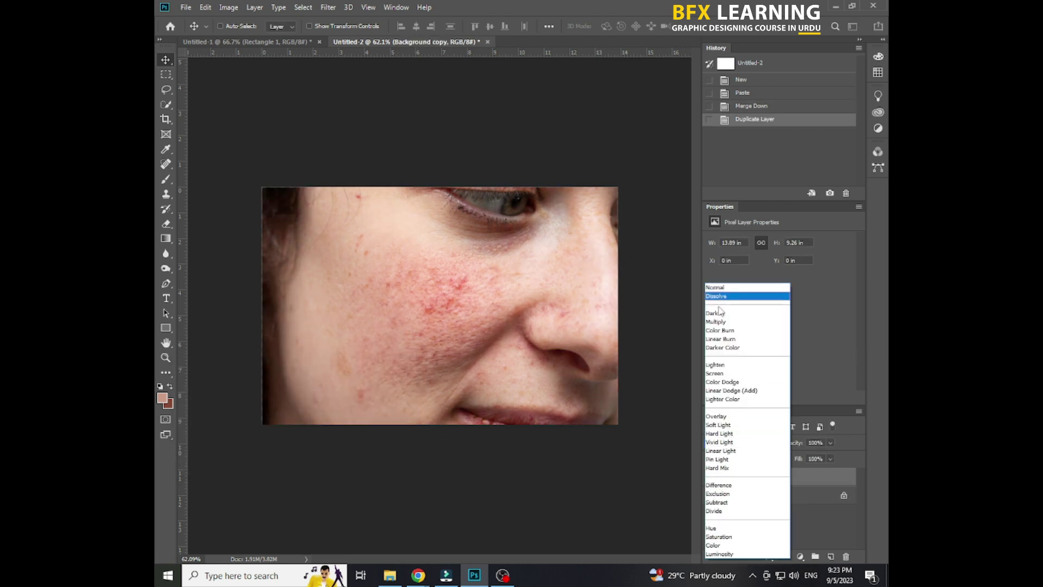
pyautogui.click(719, 442)
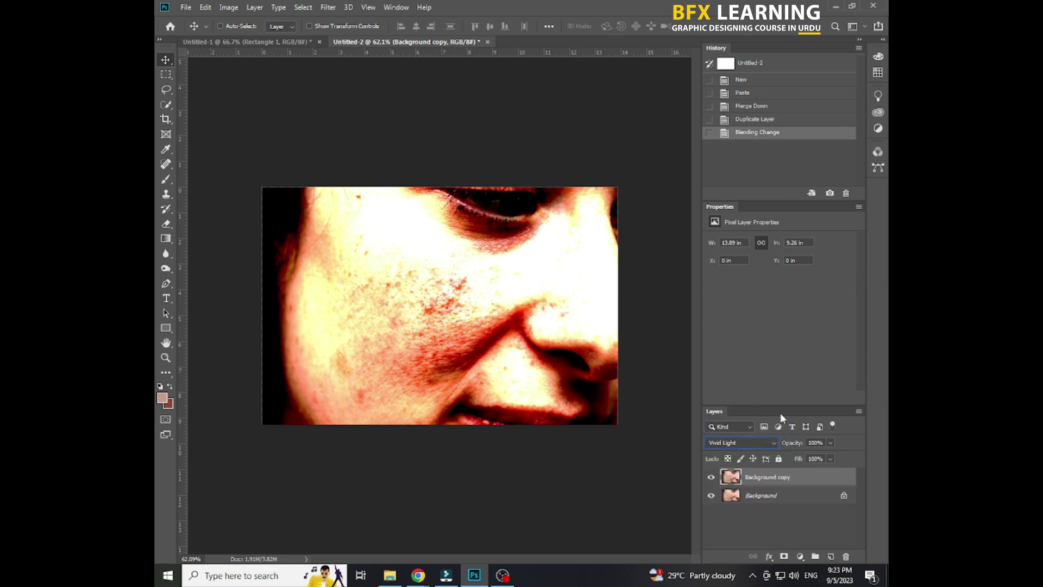
pyautogui.moveTo(778, 406); pyautogui.dragTo(778, 252)
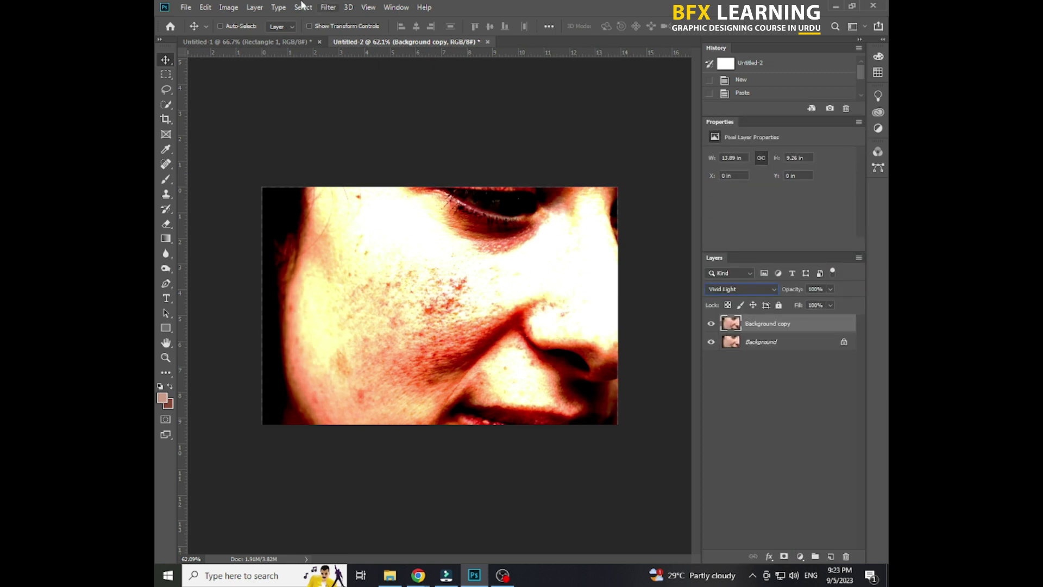
pyautogui.click(229, 7)
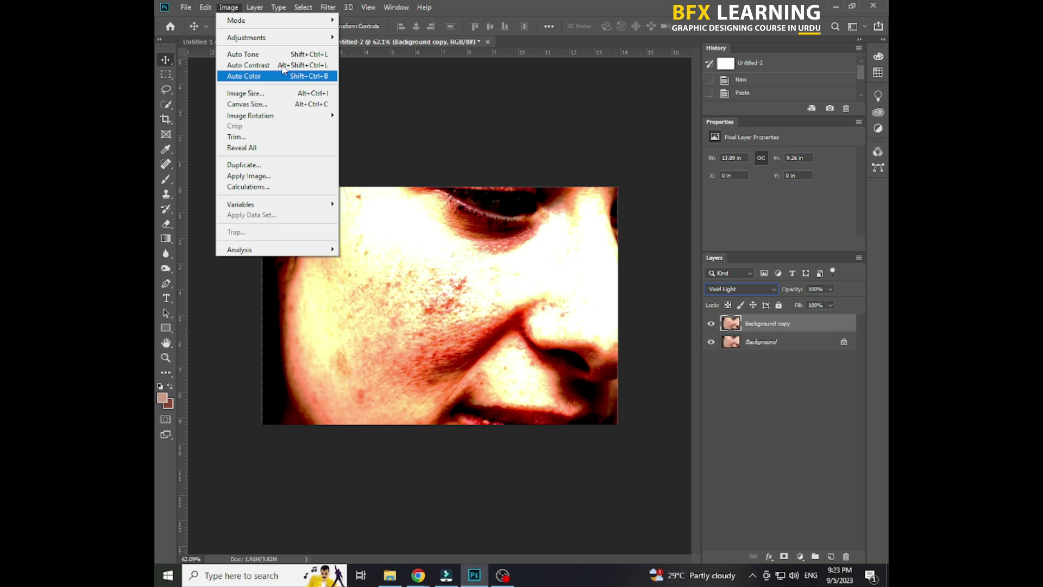
pyautogui.moveTo(246, 37)
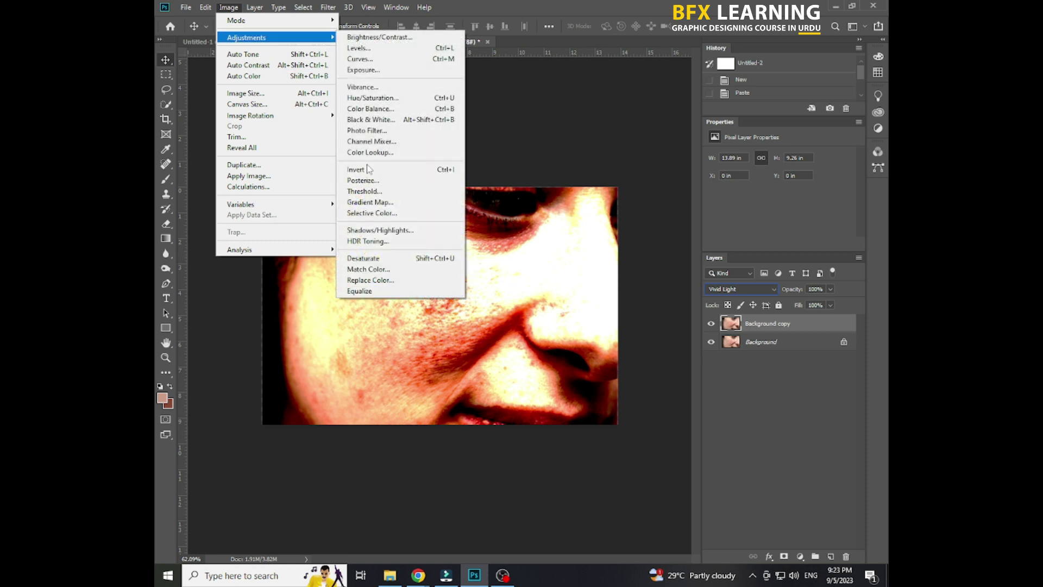
# Step: Invert the Background copy layer so the canvas turns almost uniformly grey
pyautogui.click(356, 170)
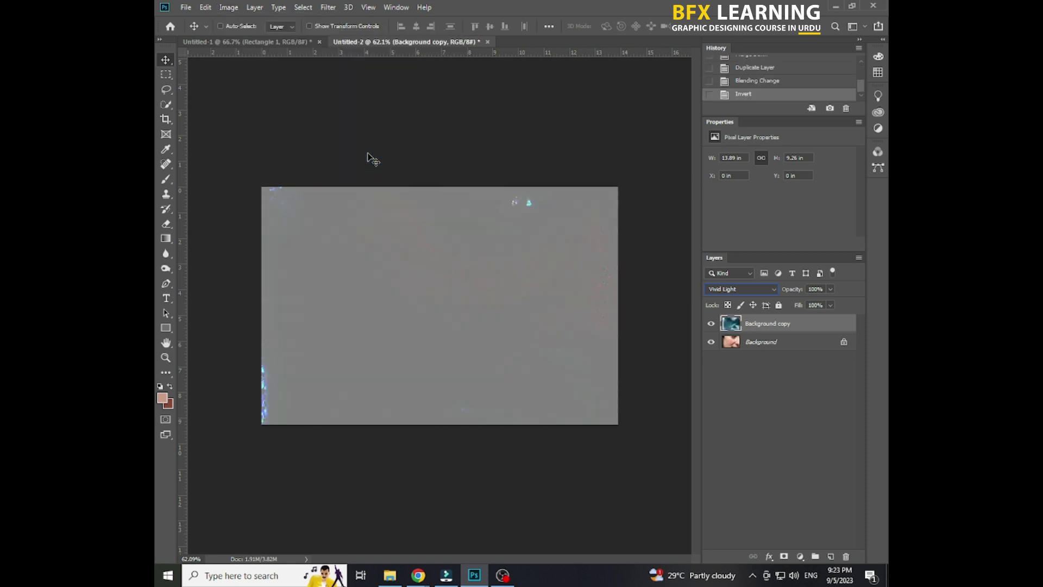
pyautogui.click(326, 7)
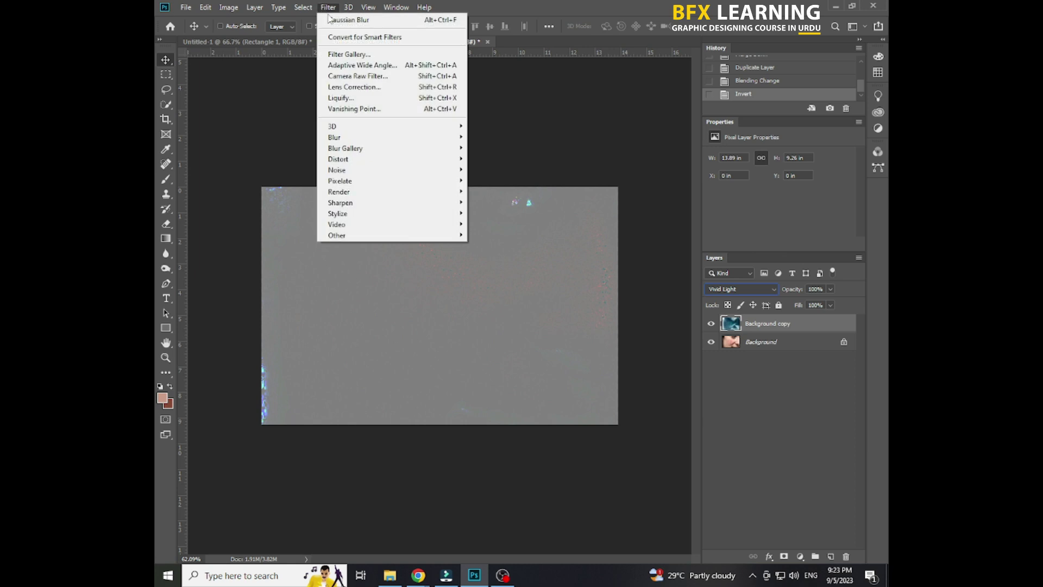
pyautogui.click(298, 323)
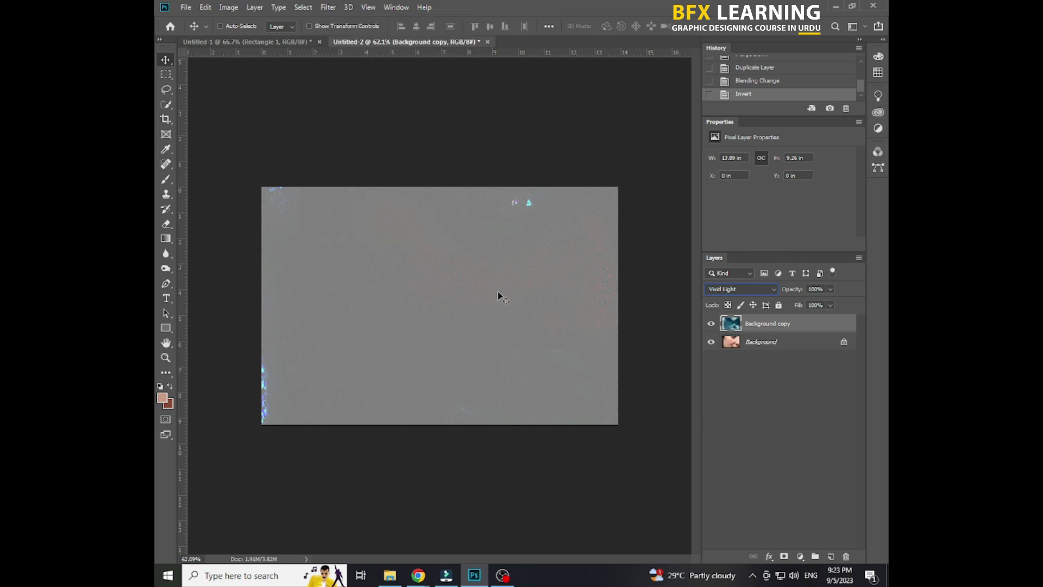
pyautogui.click(328, 9)
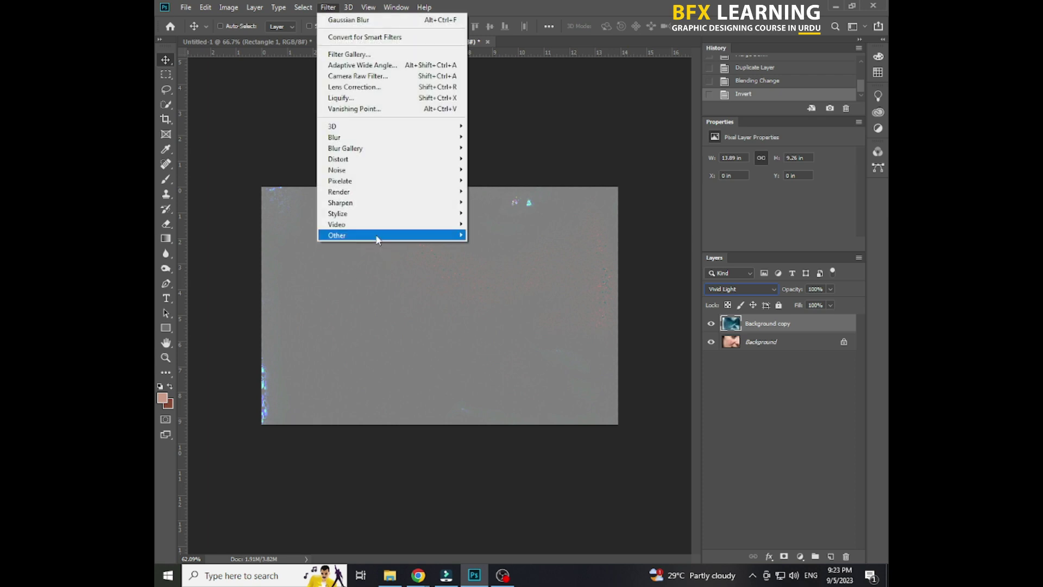
pyautogui.moveTo(338, 235)
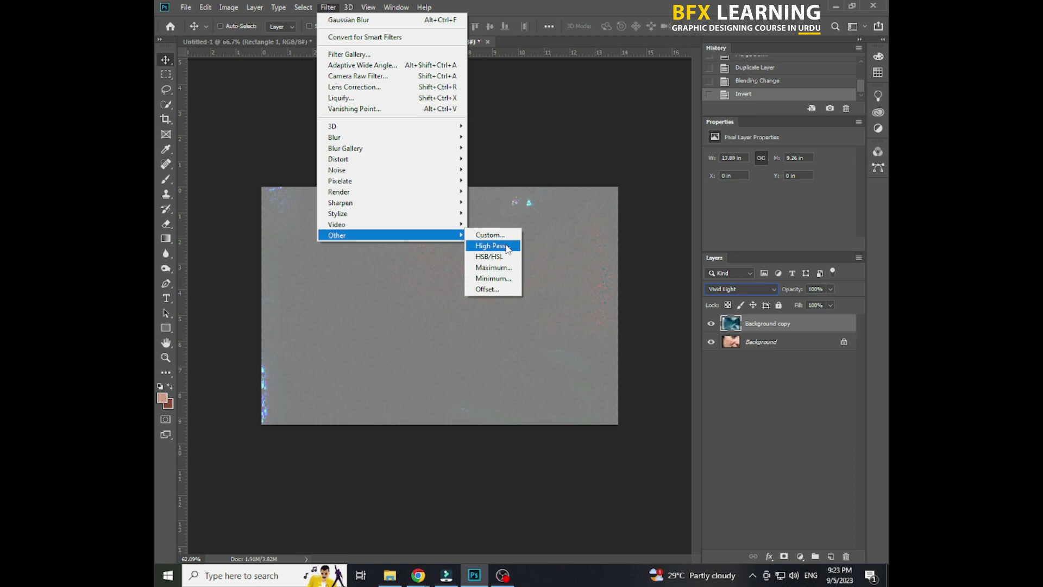
# Step: Apply a High Pass filter with a 24-pixel radius to the Background copy
pyautogui.click(507, 248)
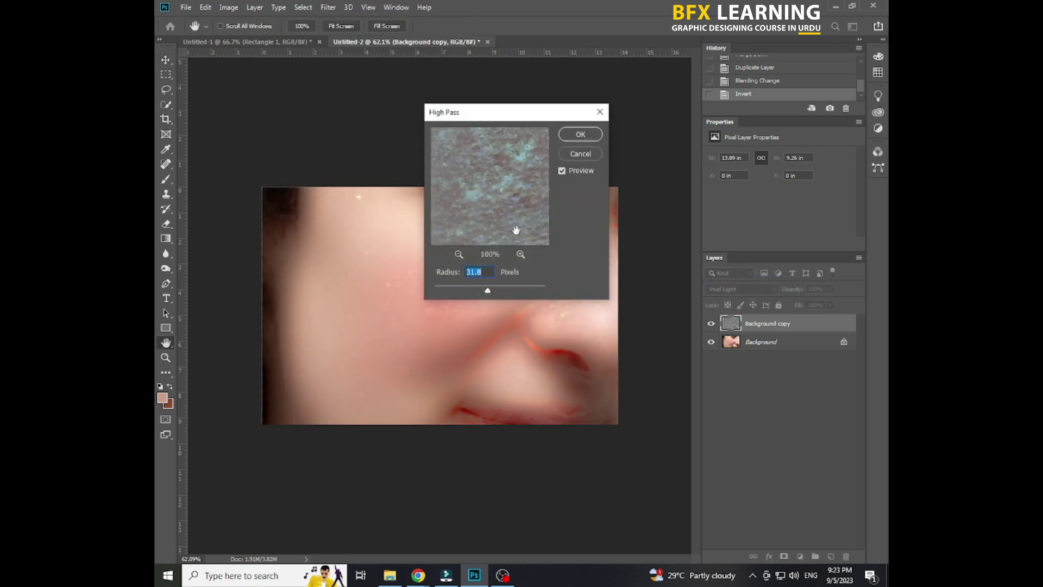
pyautogui.moveTo(488, 293); pyautogui.dragTo(482, 296)
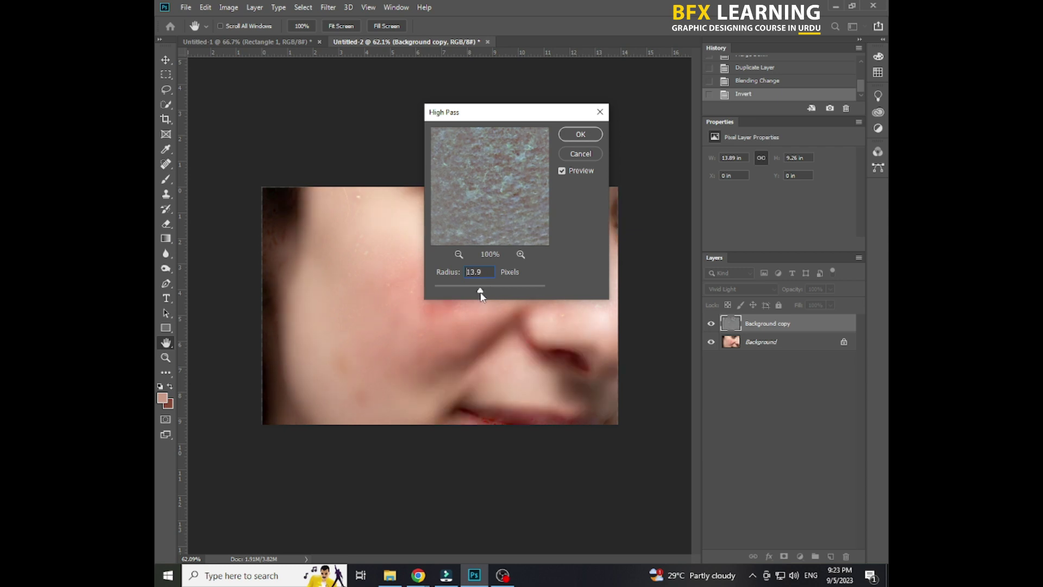
pyautogui.click(565, 168)
pyautogui.moveTo(480, 291); pyautogui.dragTo(485, 293)
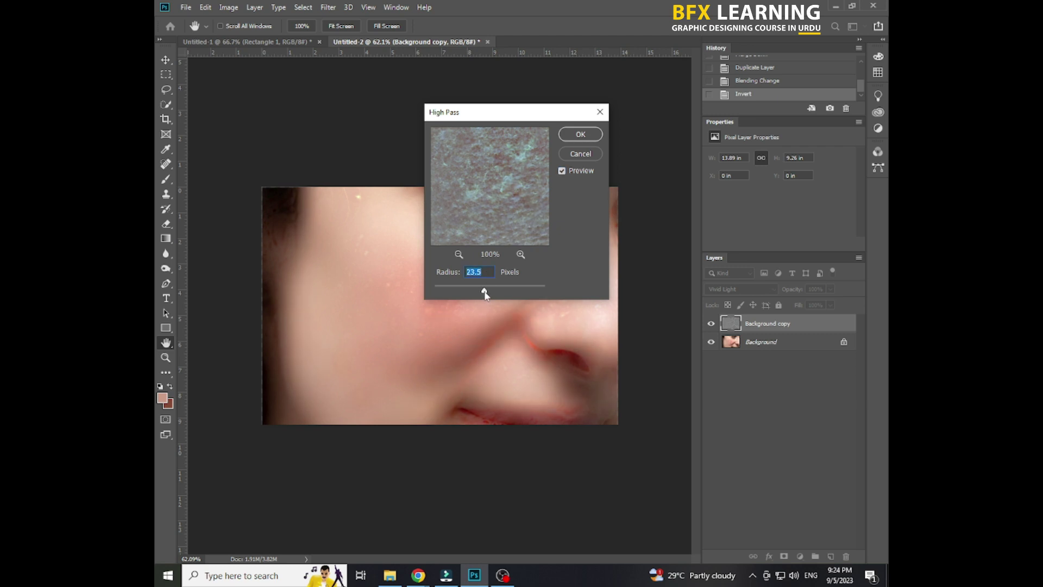
pyautogui.moveTo(519, 112); pyautogui.dragTo(615, 289)
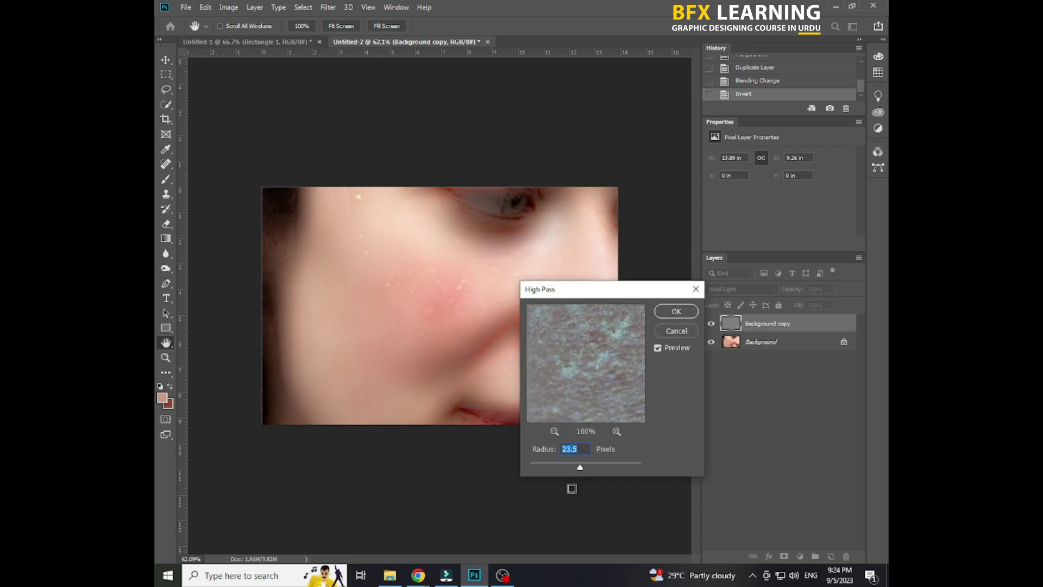
pyautogui.moveTo(584, 466); pyautogui.dragTo(581, 466)
pyautogui.write('24')
pyautogui.press('Return')
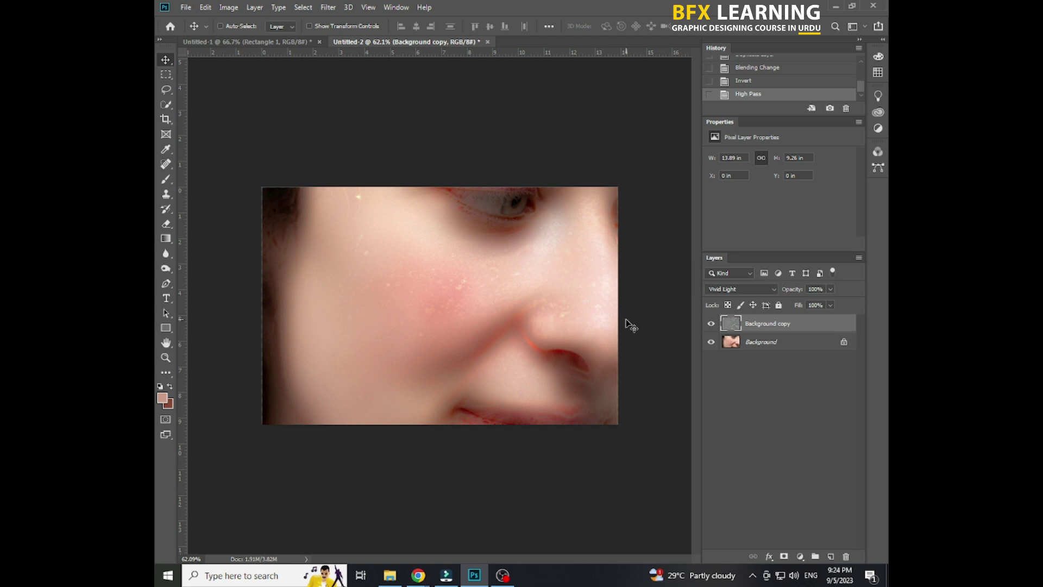
pyautogui.click(328, 8)
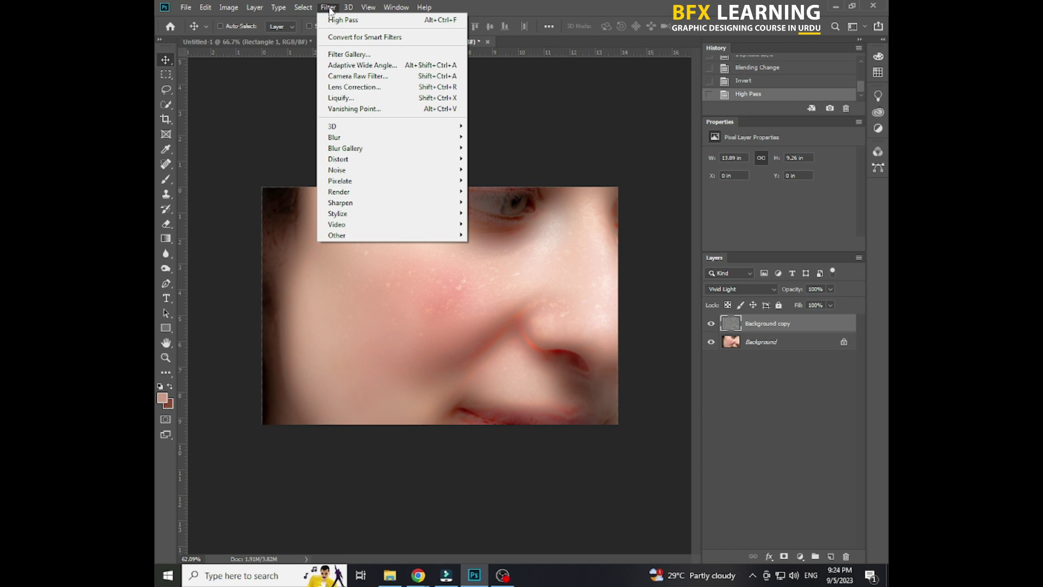
pyautogui.moveTo(350, 137)
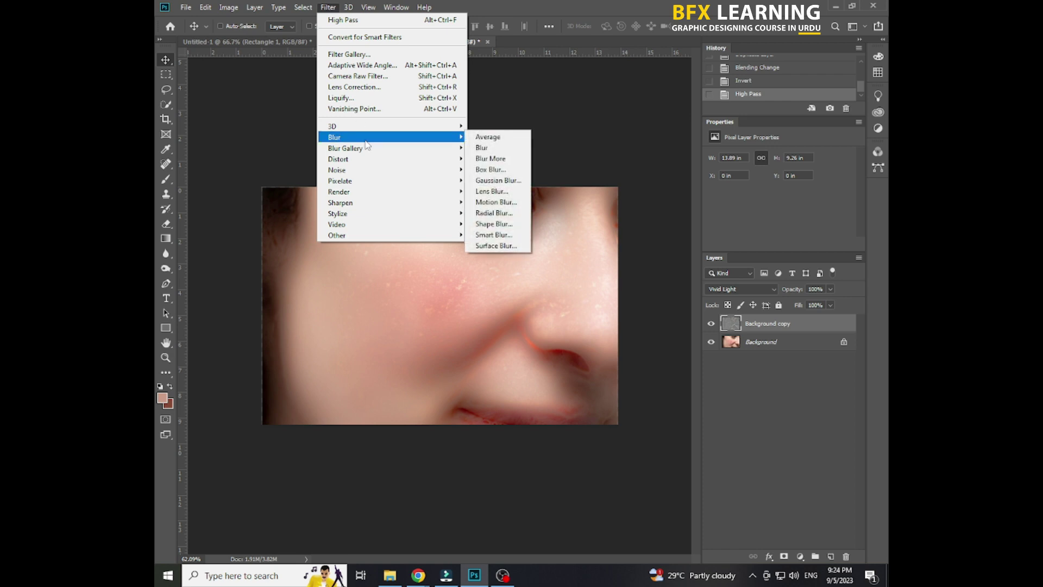
# Step: Apply a 2.0-pixel Gaussian Blur to the Background copy layer
pyautogui.click(497, 180)
pyautogui.moveTo(318, 339); pyautogui.dragTo(605, 213)
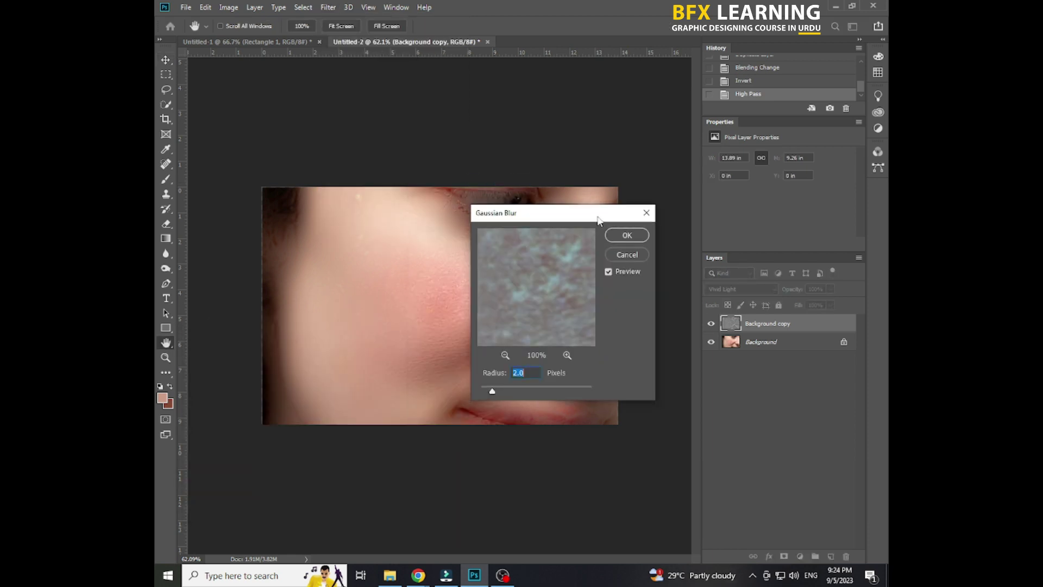
pyautogui.click(531, 374)
pyautogui.moveTo(521, 220); pyautogui.dragTo(582, 234)
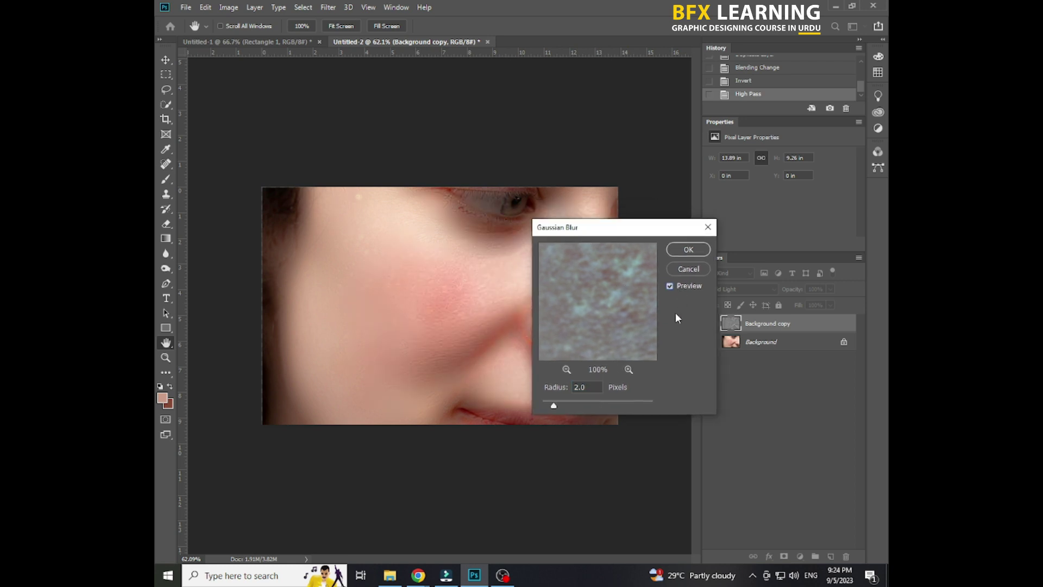
pyautogui.click(688, 250)
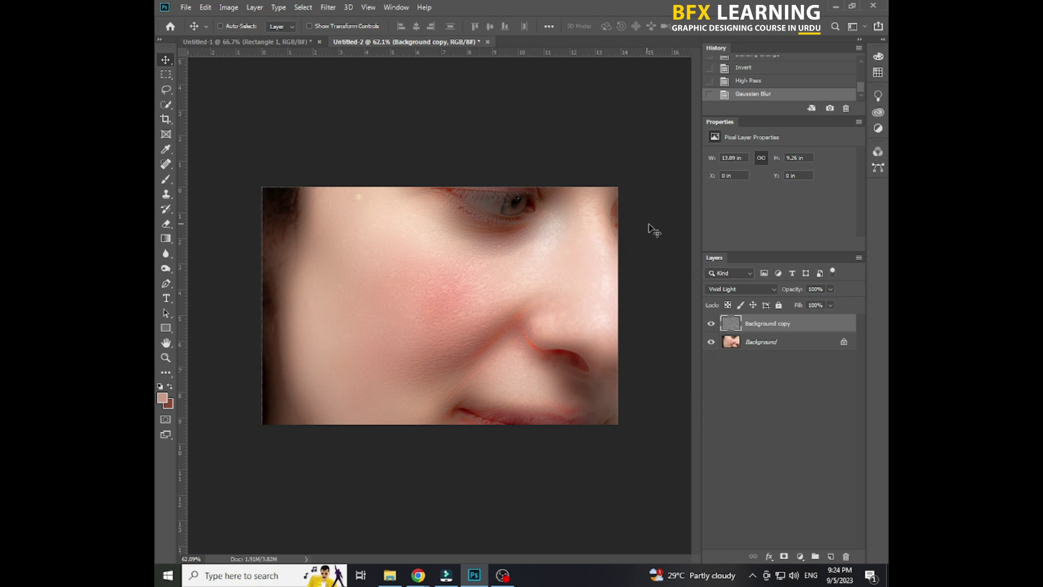
# Step: Add a black-filled layer mask to Background copy and set a 200 px brush
pyautogui.click(764, 476)
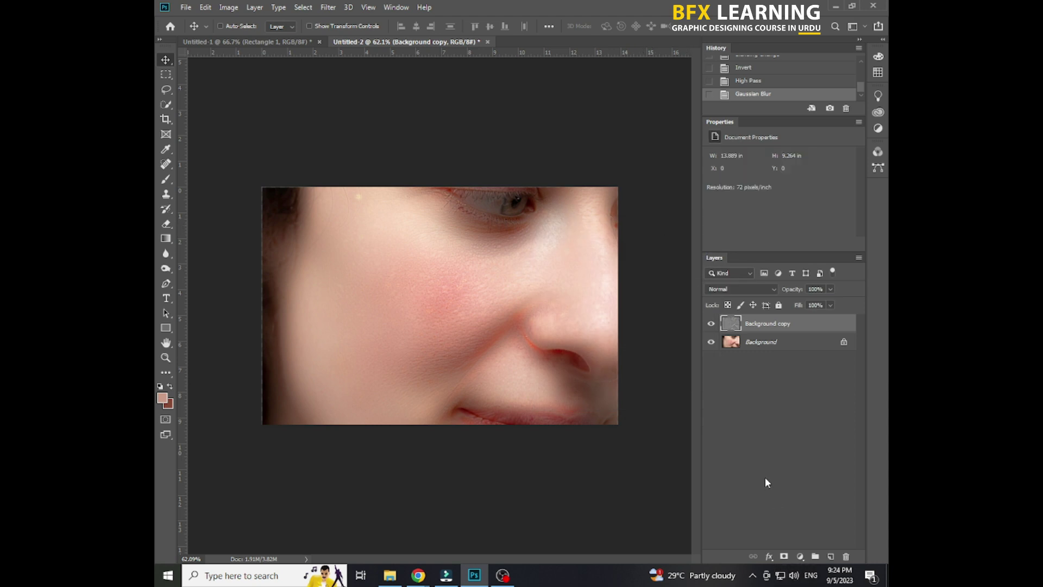
pyautogui.click(794, 325)
pyautogui.click(784, 556)
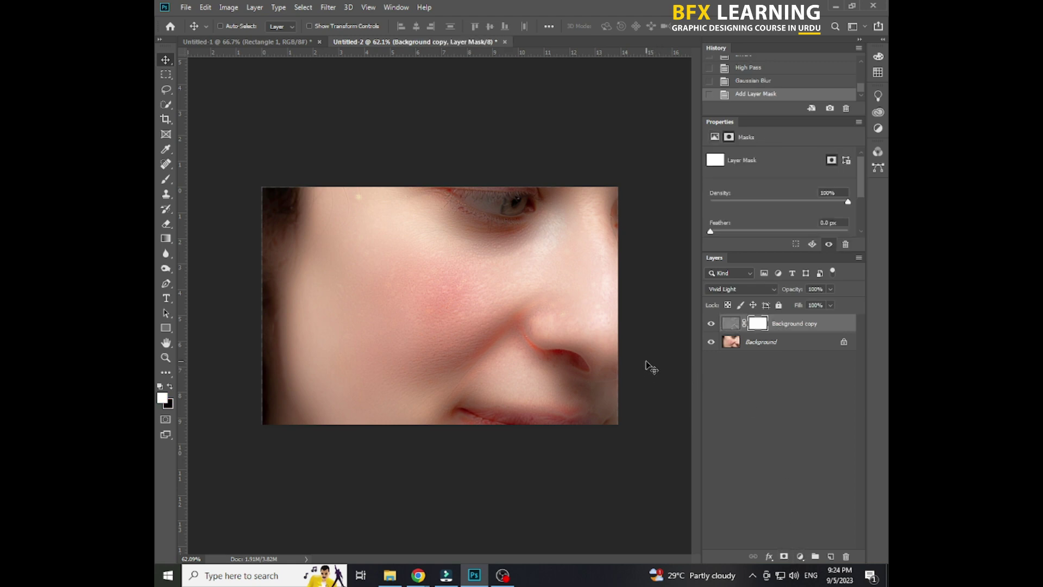
pyautogui.hotkey('alt', 'BackSpace')
pyautogui.hotkey('ctrl', 'BackSpace')
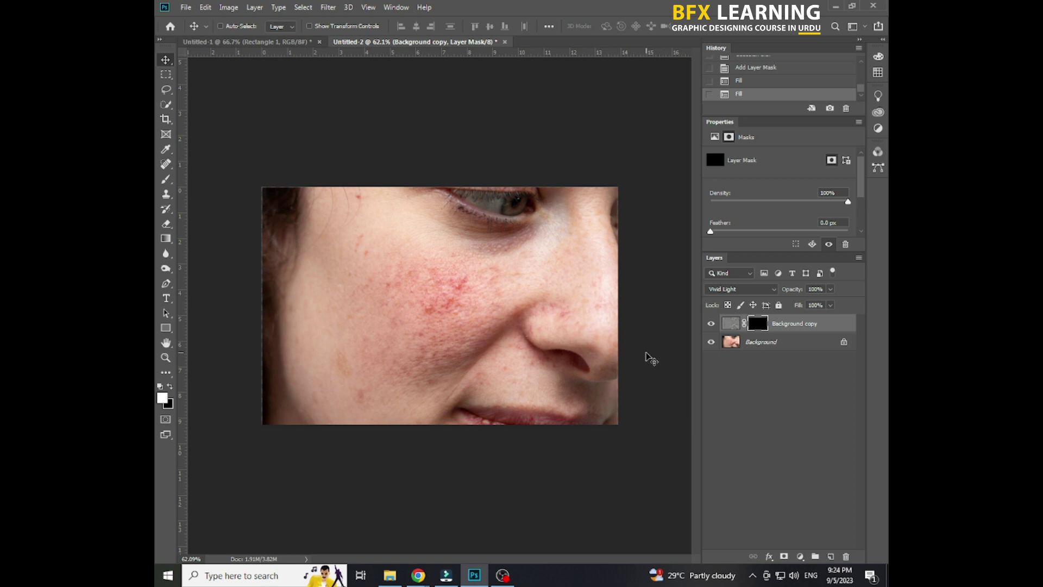
pyautogui.click(166, 179)
pyautogui.press('[')
pyautogui.press('[')
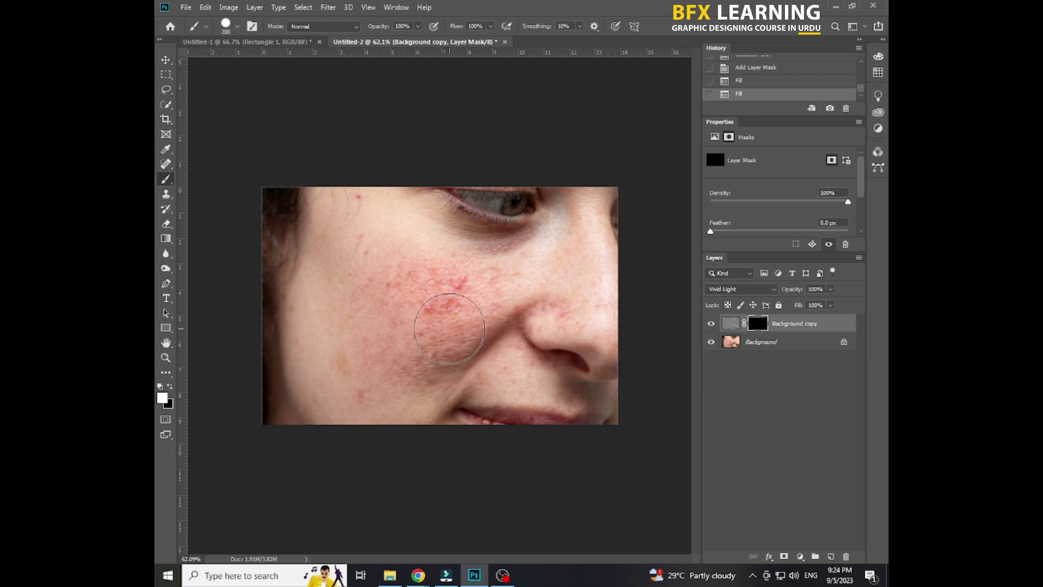
# Step: Set the brush to 0% hardness and 243 px size
pyautogui.rightClick(449, 329)
pyautogui.click(515, 385)
pyautogui.moveTo(515, 385); pyautogui.dragTo(509, 385)
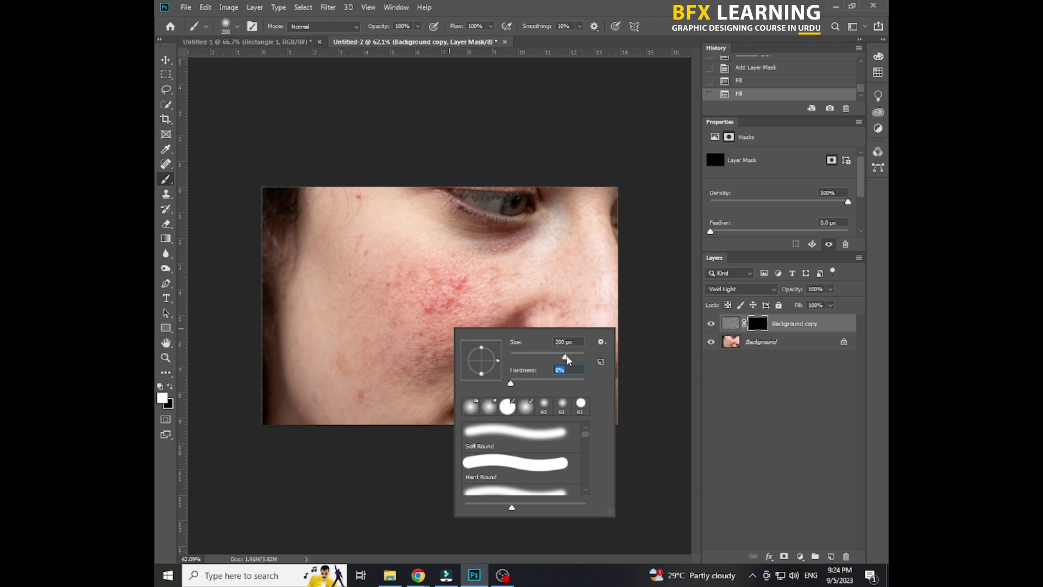
pyautogui.moveTo(568, 360); pyautogui.dragTo(568, 363)
pyautogui.press('Return')
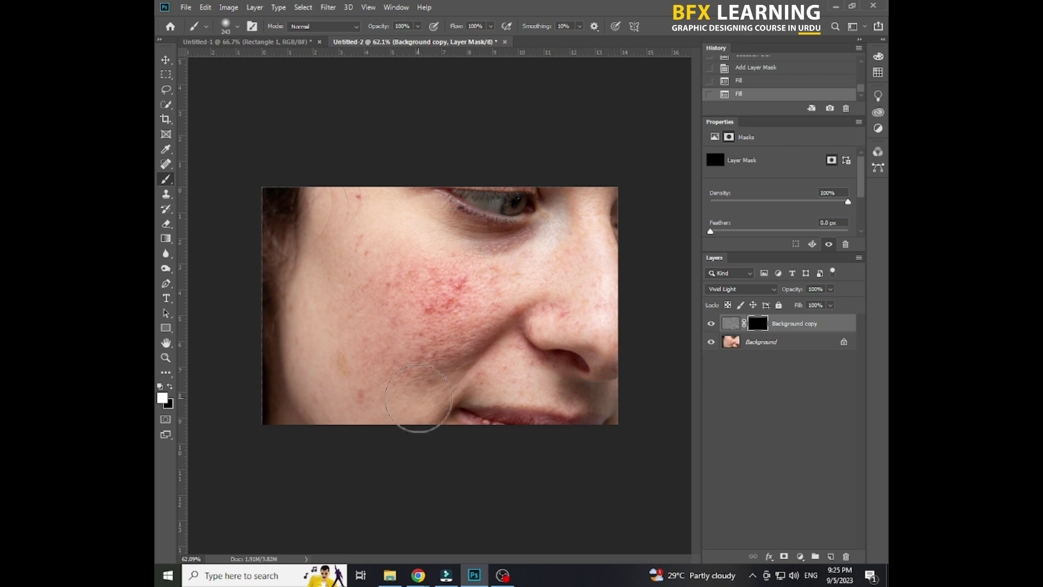
# Step: Paint white on the mask over the cheek to reveal the smoothing
pyautogui.moveTo(418, 398); pyautogui.dragTo(459, 285)
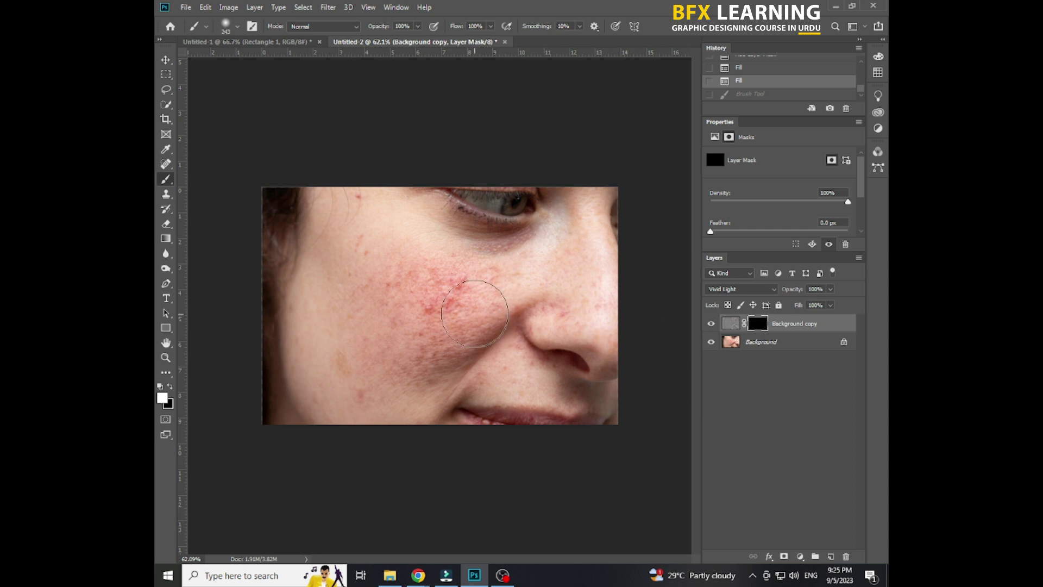
pyautogui.moveTo(471, 304)
pyautogui.mouseDown()
pyautogui.moveTo(392, 377)
pyautogui.moveTo(397, 258)
pyautogui.mouseUp()
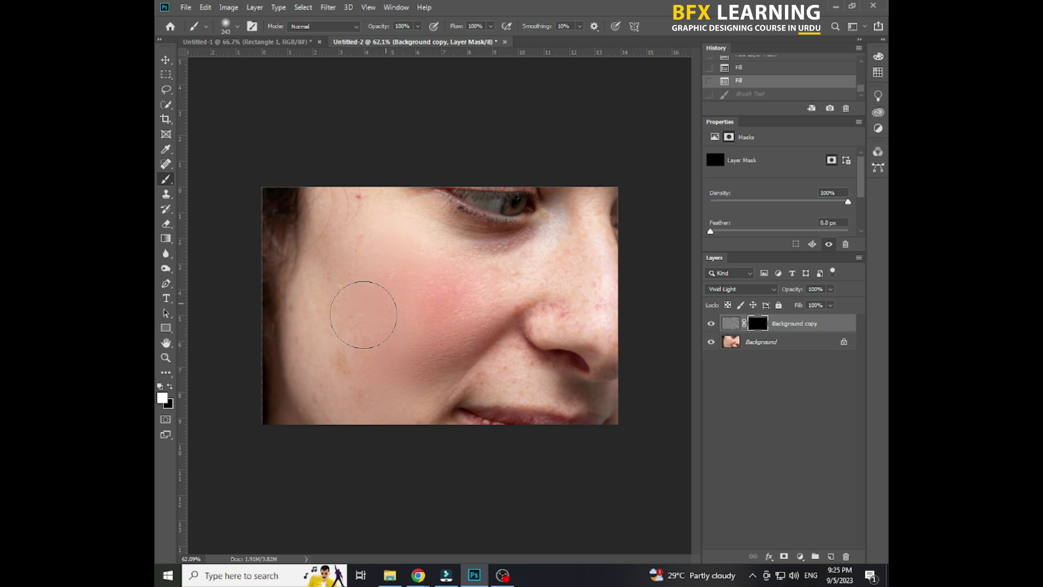
pyautogui.moveTo(396, 258); pyautogui.dragTo(361, 309)
pyautogui.moveTo(358, 390)
pyautogui.mouseDown()
pyautogui.moveTo(333, 321)
pyautogui.moveTo(349, 214)
pyautogui.moveTo(337, 219)
pyautogui.moveTo(349, 221)
pyautogui.mouseUp()
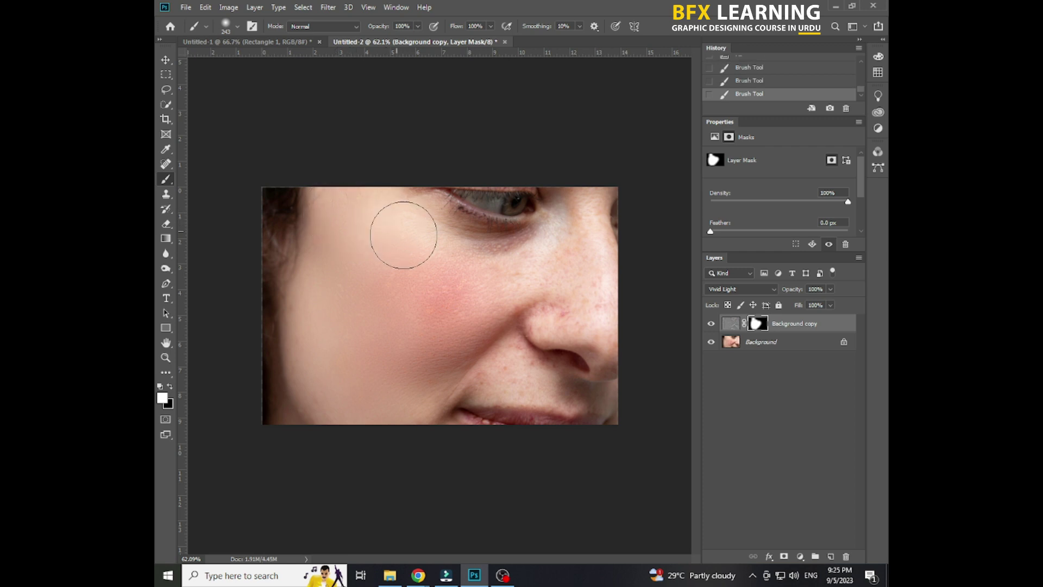
# Step: Paint smoothing beside and across the nose with a shrinking brush, undoing the last stroke
pyautogui.moveTo(474, 277)
pyautogui.mouseDown()
pyautogui.moveTo(516, 291)
pyautogui.moveTo(554, 279)
pyautogui.moveTo(551, 298)
pyautogui.moveTo(589, 298)
pyautogui.mouseUp()
pyautogui.press('[')
pyautogui.press('[')
pyautogui.press('[')
pyautogui.press('[')
pyautogui.press('[')
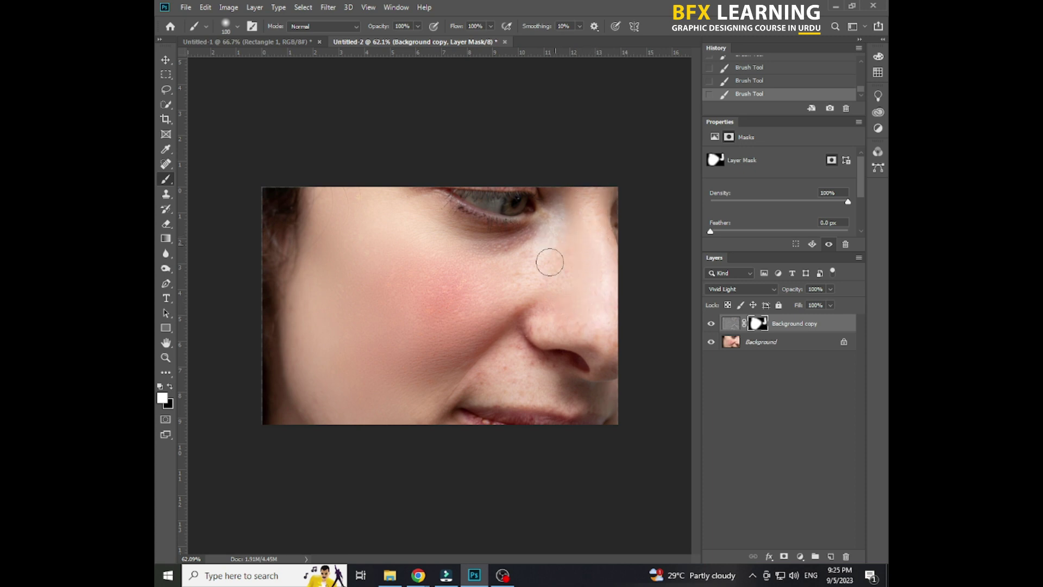
pyautogui.moveTo(518, 344)
pyautogui.mouseDown()
pyautogui.moveTo(507, 365)
pyautogui.moveTo(523, 379)
pyautogui.moveTo(608, 403)
pyautogui.mouseUp()
pyautogui.press('[')
pyautogui.moveTo(532, 353)
pyautogui.mouseDown()
pyautogui.moveTo(528, 317)
pyautogui.moveTo(596, 329)
pyautogui.moveTo(592, 346)
pyautogui.mouseUp()
pyautogui.press('[')
pyautogui.press('[')
pyautogui.press('[')
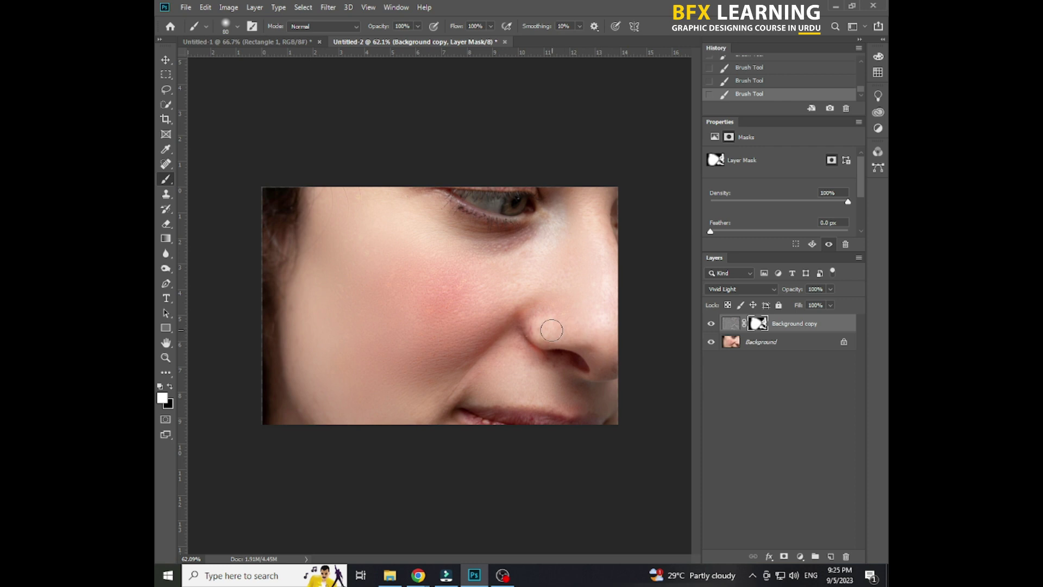
pyautogui.press('x')
pyautogui.press('x')
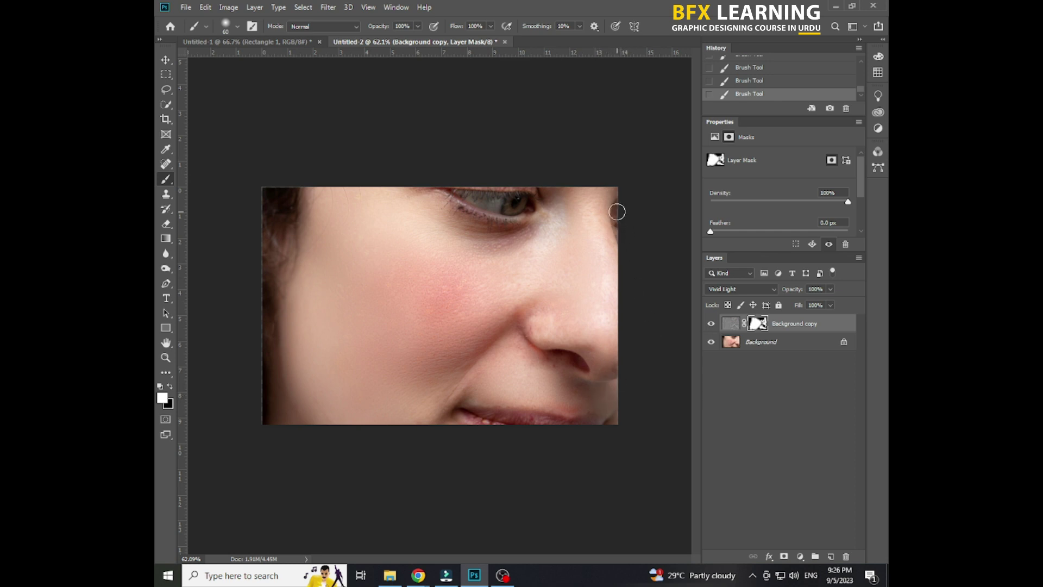
pyautogui.hotkey('ctrl', 'z')
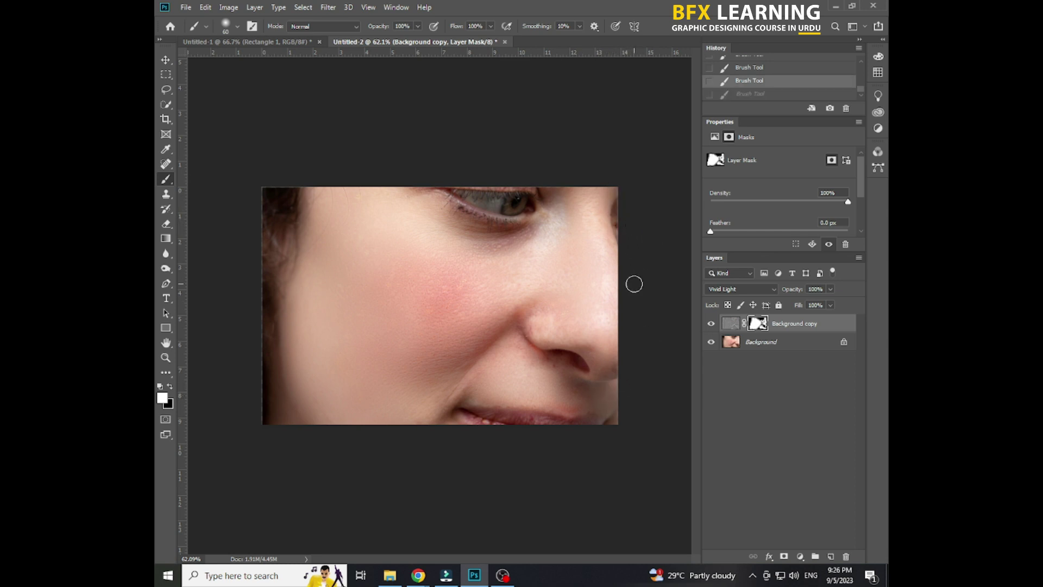
pyautogui.press('v')
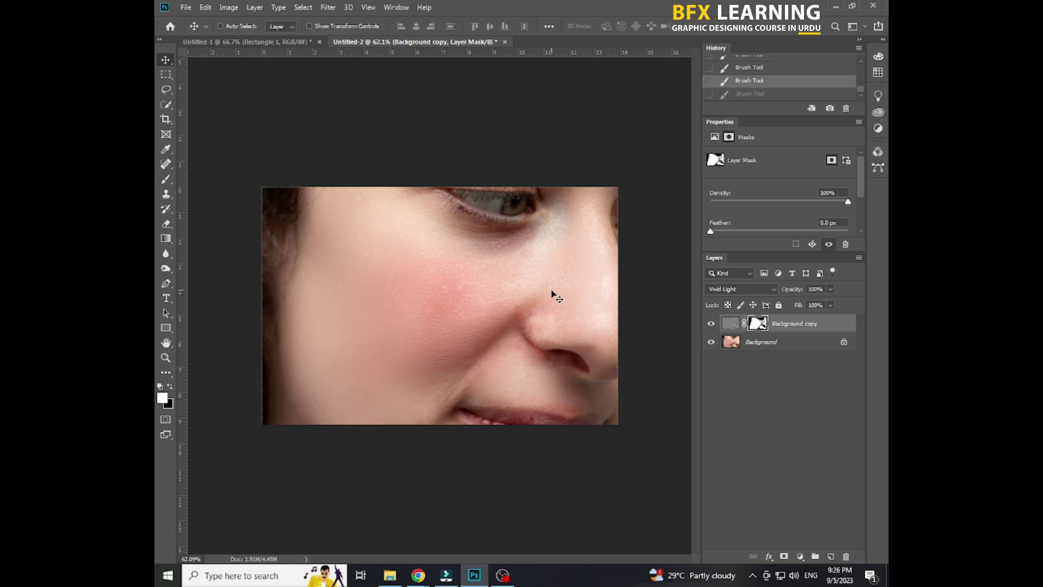
pyautogui.scroll(2, 486, 296)
pyautogui.scroll(-1, 482, 288)
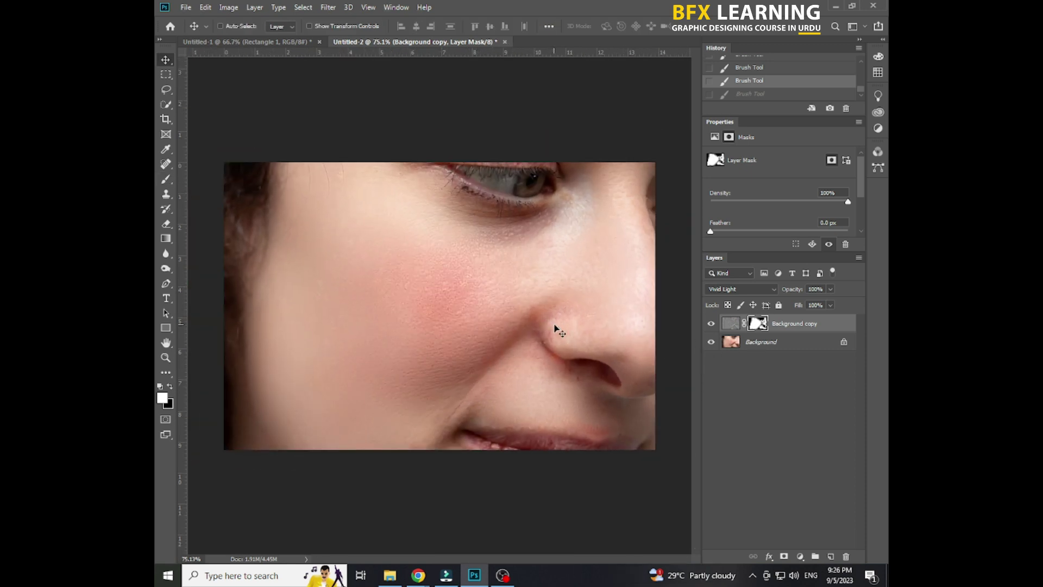
pyautogui.scroll(1, 565, 321)
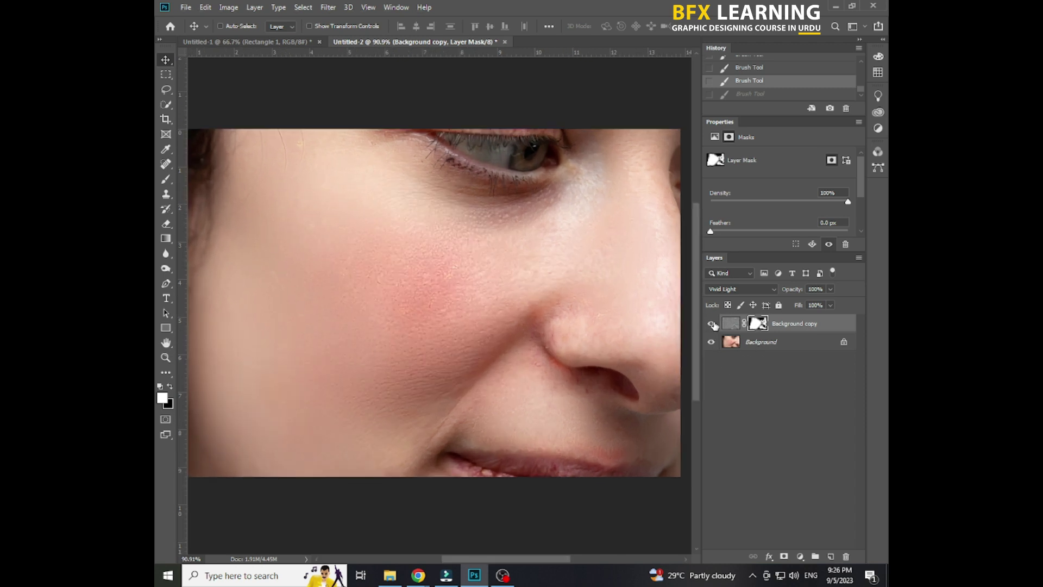
pyautogui.click(710, 323)
pyautogui.click(710, 324)
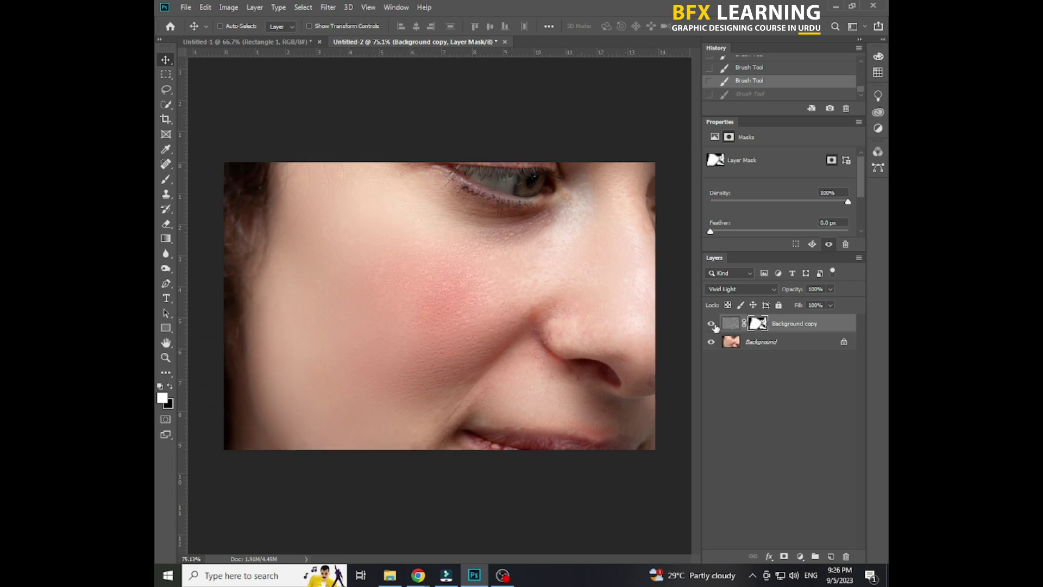
pyautogui.click(712, 324)
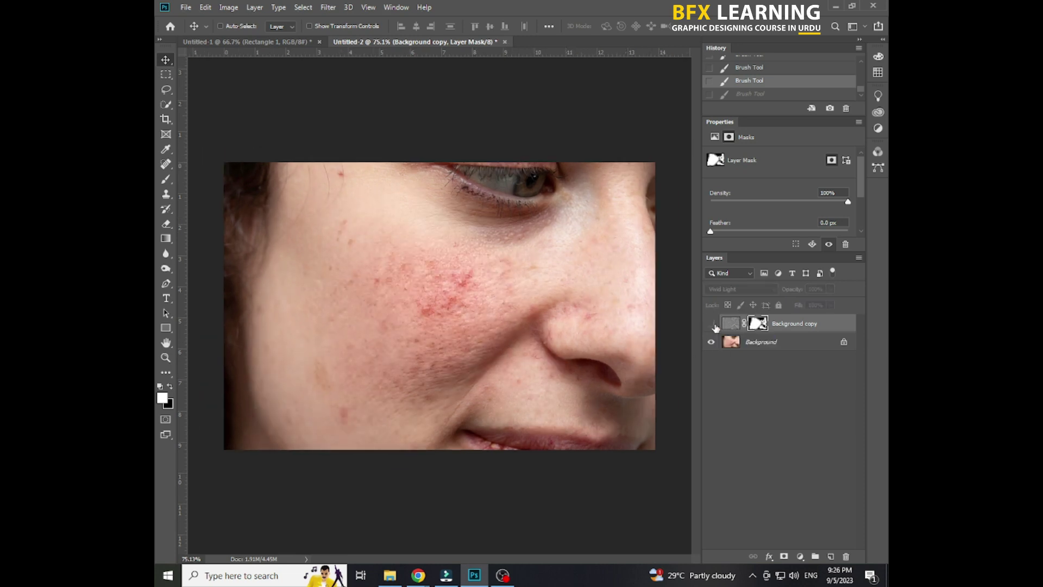
pyautogui.click(714, 325)
pyautogui.click(713, 324)
pyautogui.click(712, 324)
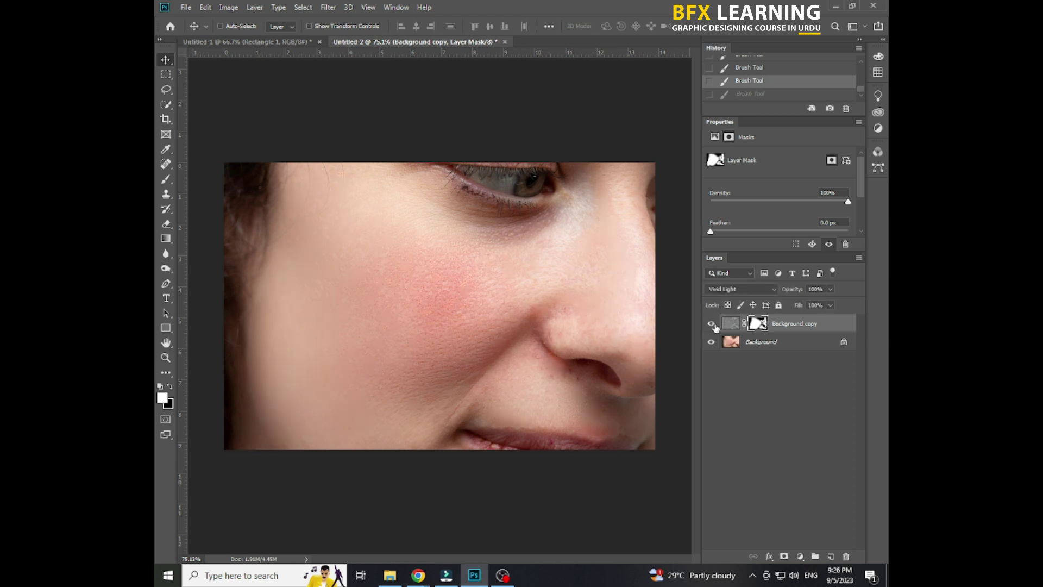
pyautogui.scroll(-2, 498, 383)
pyautogui.scroll(-2, 498, 383)
pyautogui.scroll(-1, 499, 383)
pyautogui.scroll(-1, 498, 383)
pyautogui.scroll(2, 499, 379)
pyautogui.scroll(2, 498, 383)
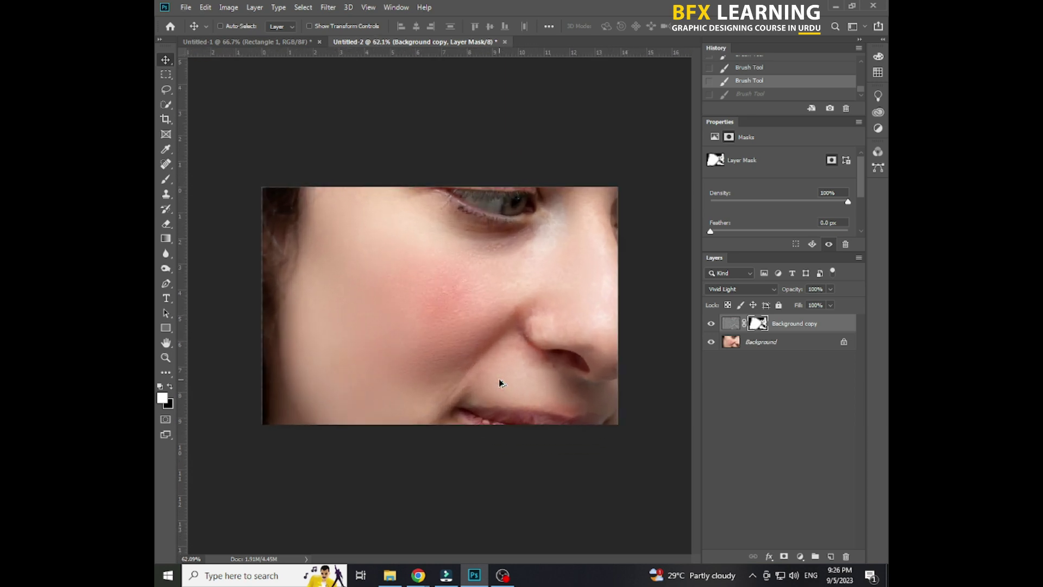
pyautogui.scroll(1, 499, 383)
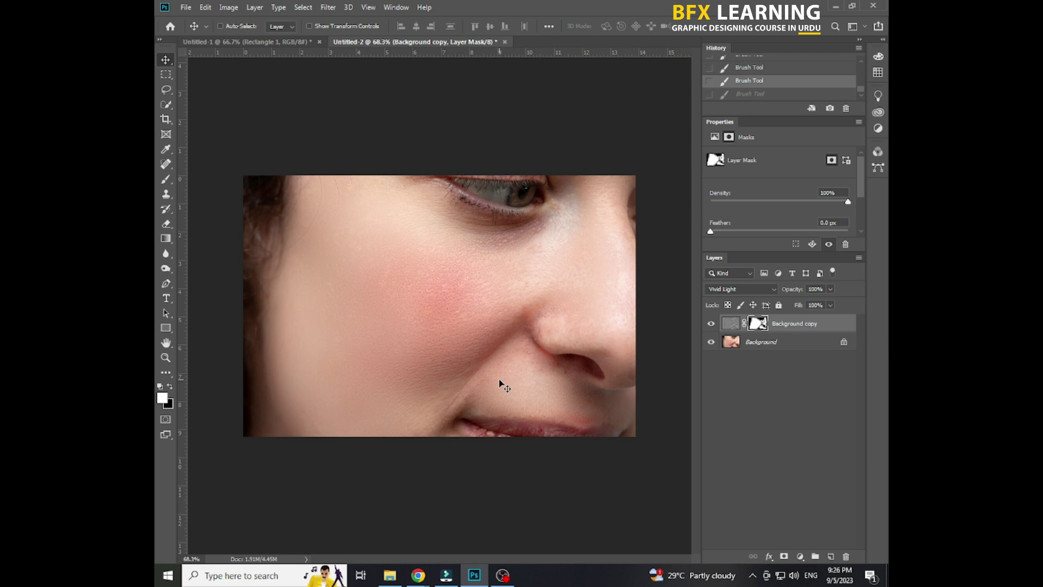